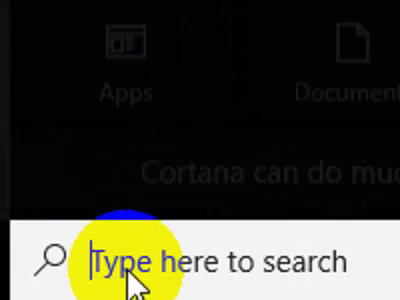
{"action": "type", "text": "c"}
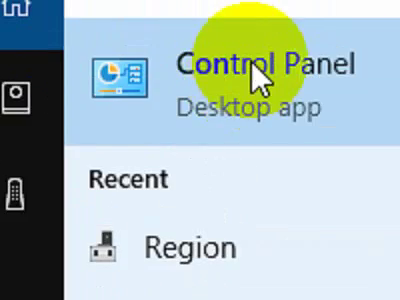
Open Control Panel and go to its Region settings on the Formats tab
{"action": "left_click", "coordinate": [260, 75]}
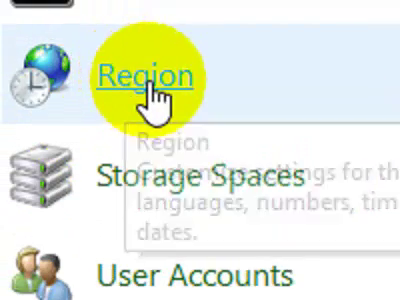
{"action": "left_click", "coordinate": [150, 98]}
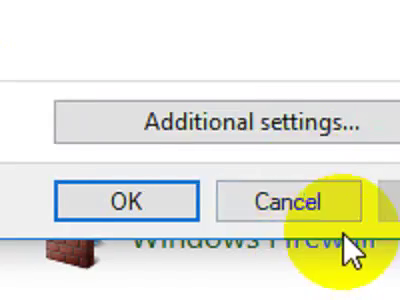
In Customize Format's Time settings, change the AM symbol to 'AM Masoud'
{"action": "left_click", "coordinate": [240, 130]}
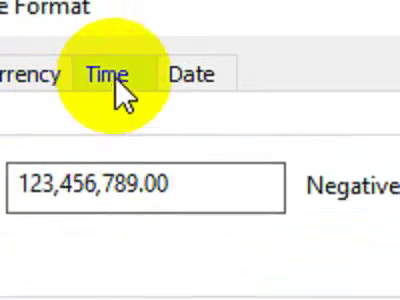
{"action": "left_click", "coordinate": [110, 92]}
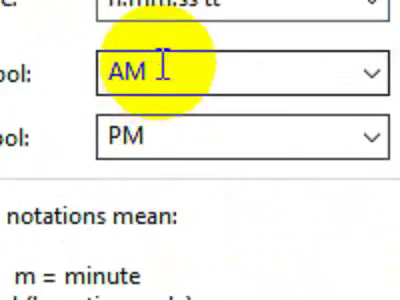
{"action": "double_click", "coordinate": [160, 70]}
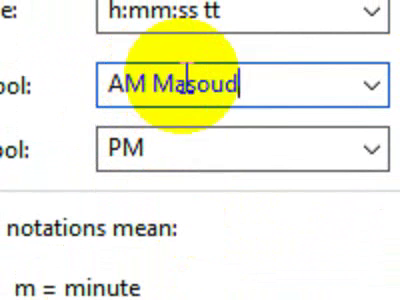
{"action": "left_click_drag", "start_coordinate": [245, 84], "coordinate": [157, 86]}
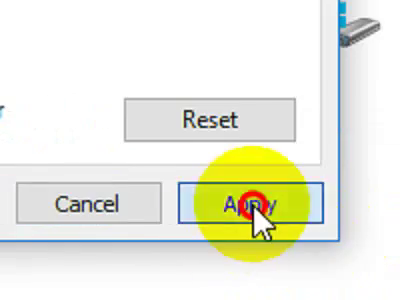
Confirm the 'AM Masoud' time format and apply it to the Region settings
{"action": "left_click", "coordinate": [252, 205]}
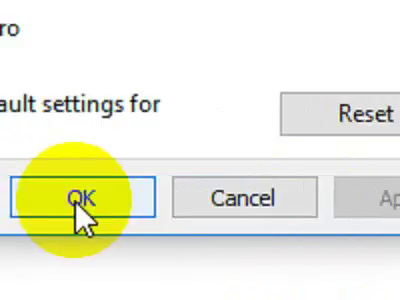
{"action": "left_click", "coordinate": [80, 198]}
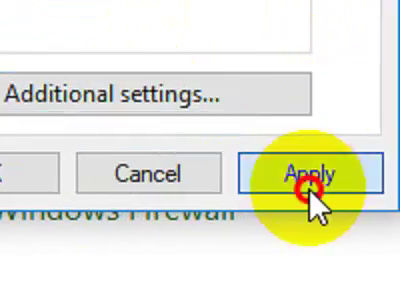